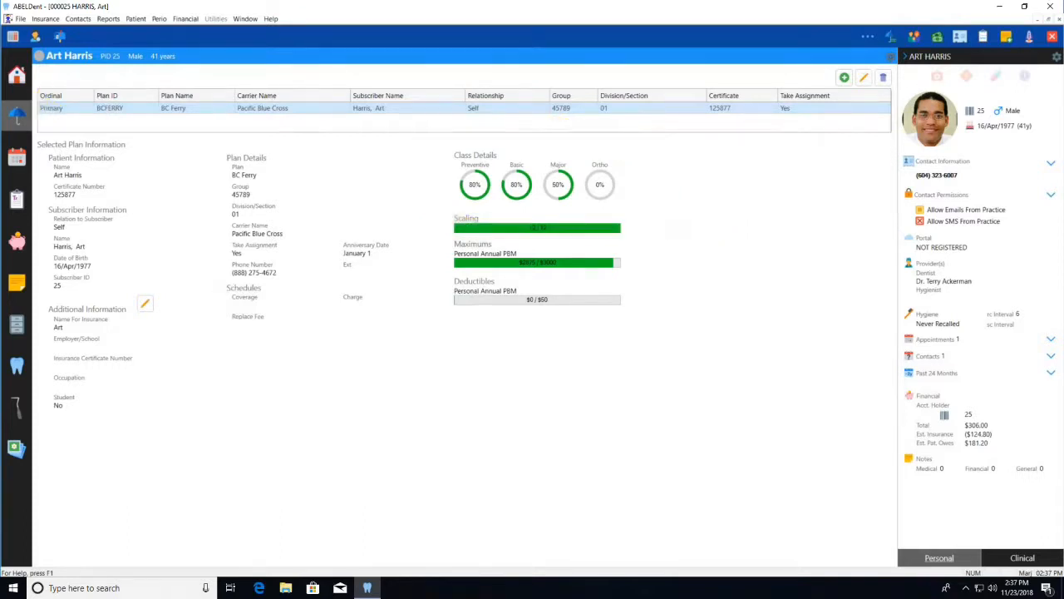
Enter procedure code 11113, Scaling Three Units of Time, as the first line of the patient's treatment for today
click(16, 200)
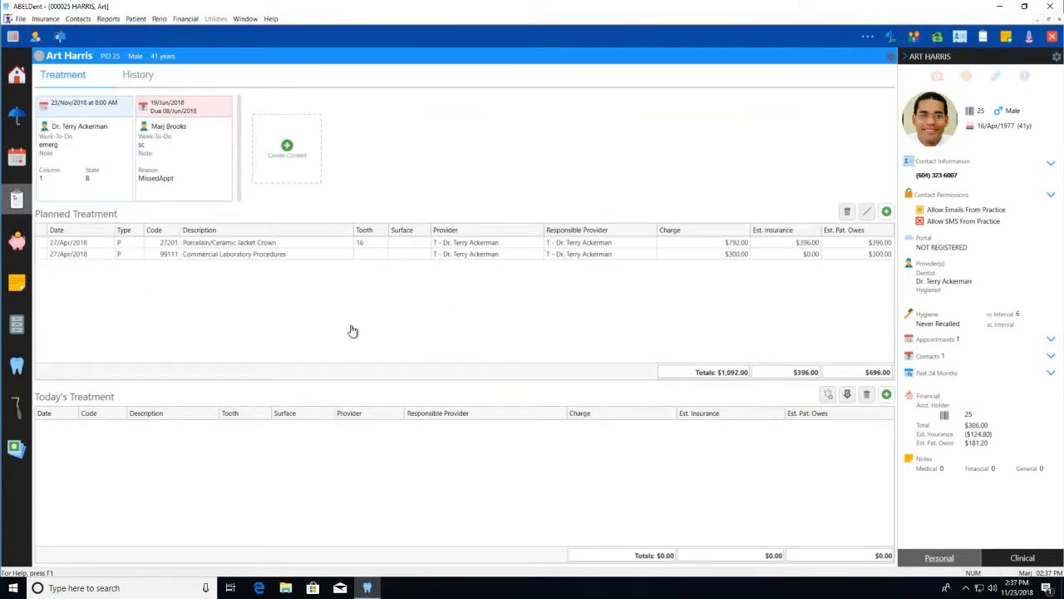
click(886, 395)
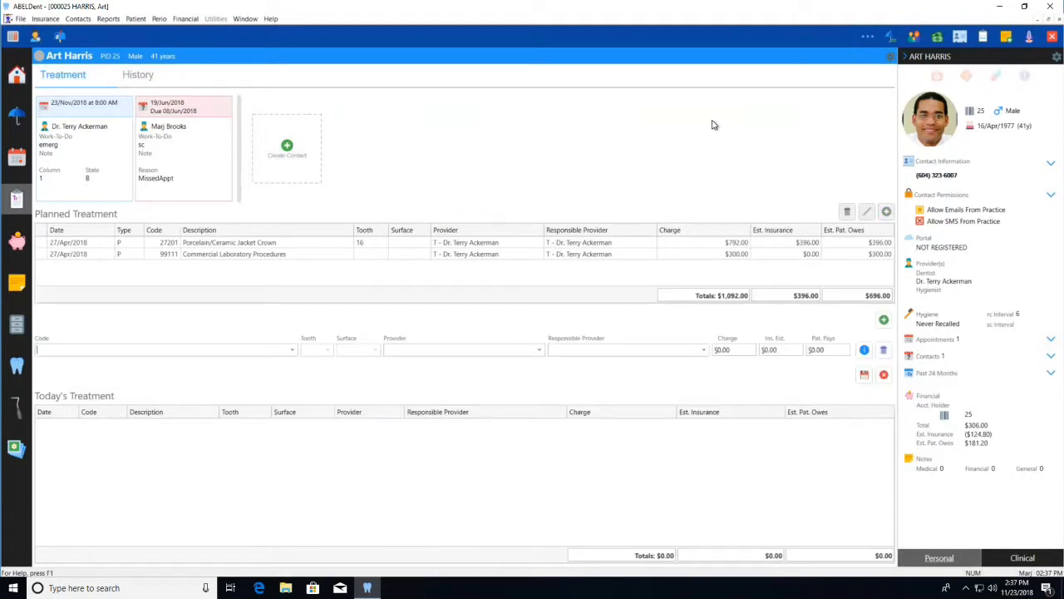
text(11113 Scaling Three Units of Time)
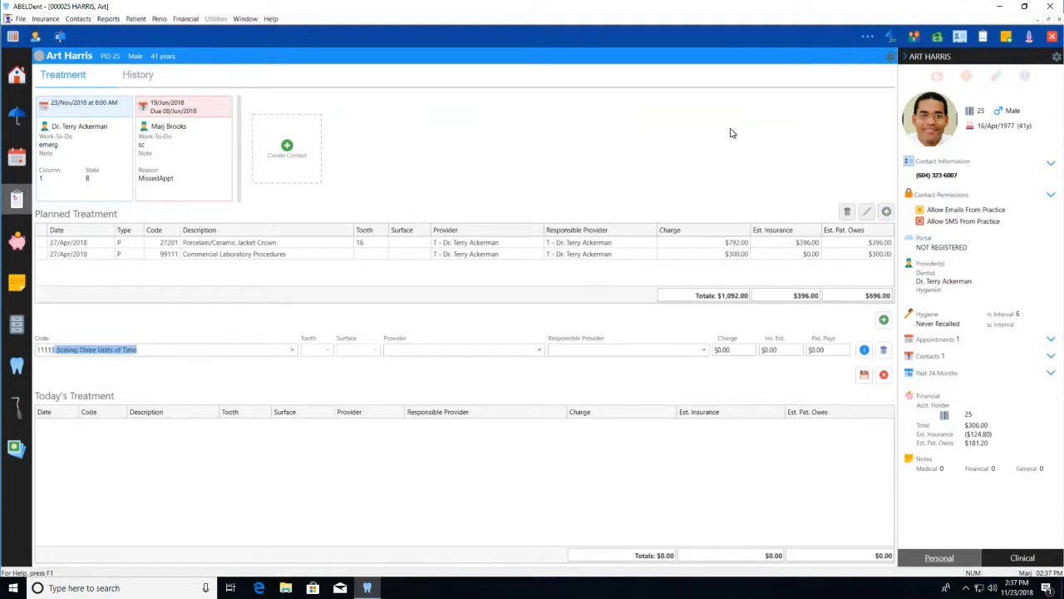
key(Tab)
key(Tab)
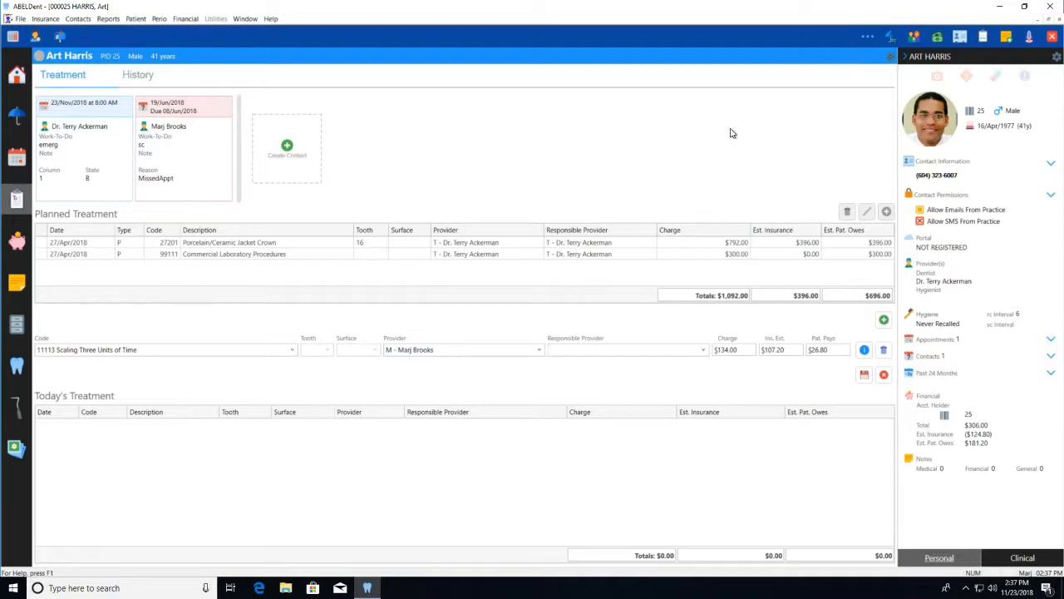
key(Return)
Enter code 02142, Radiographs Bitewing two films, as the second line of today's treatment
text(012142)
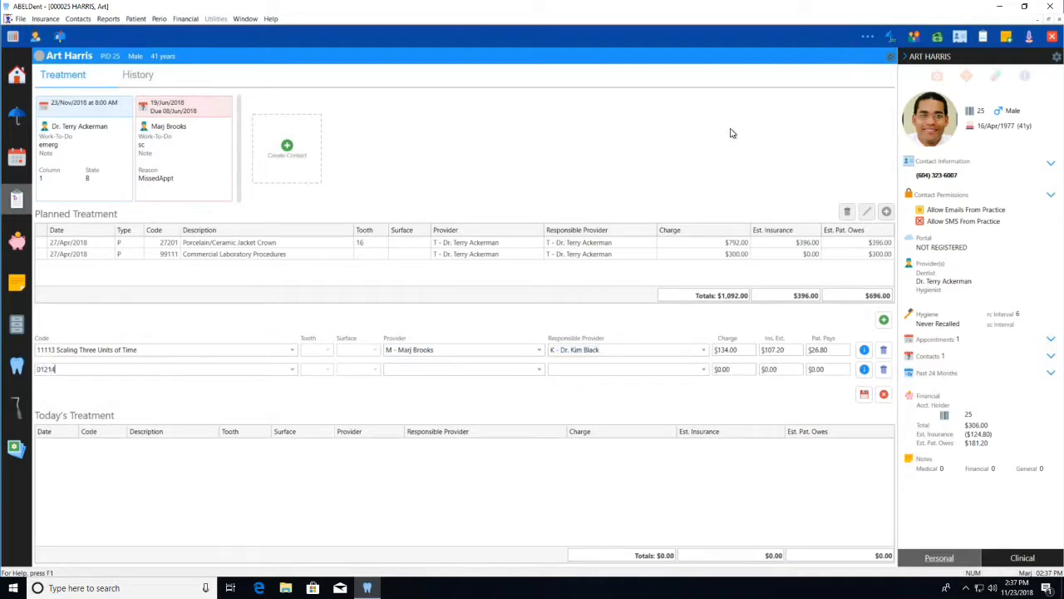
key(BackSpace)
key(BackSpace)
key(BackSpace)
key(BackSpace)
key(BackSpace)
key(BackSpace)
text(02142 Radiographs Bitewing two films)
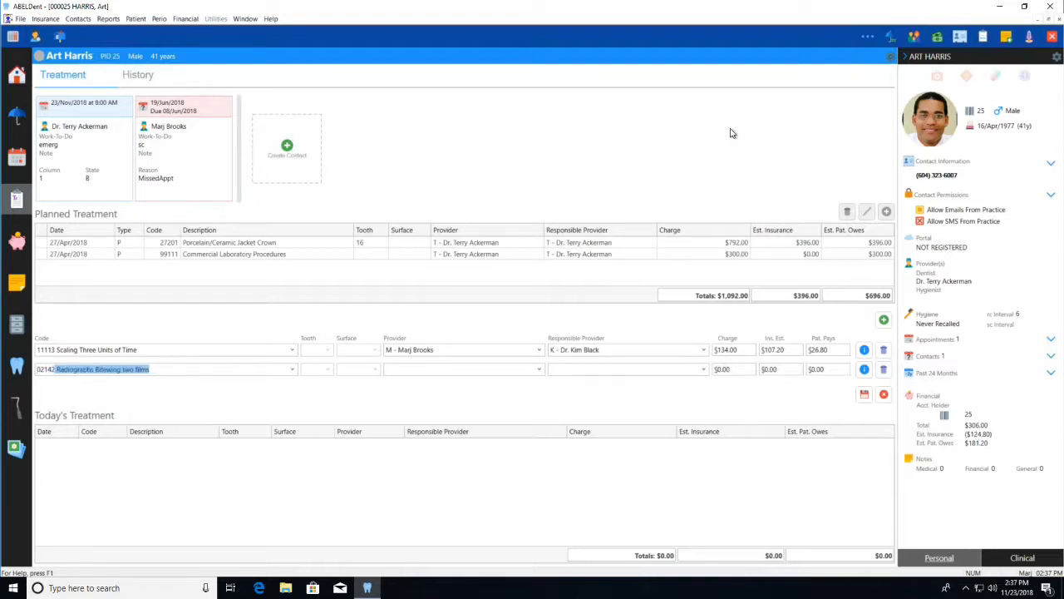
key(Return)
Enter code 12101, Fluoride Treatment Topical Application, as the third line and save the treatment entries
text(12101 Fluoride Treatment Topical Application)
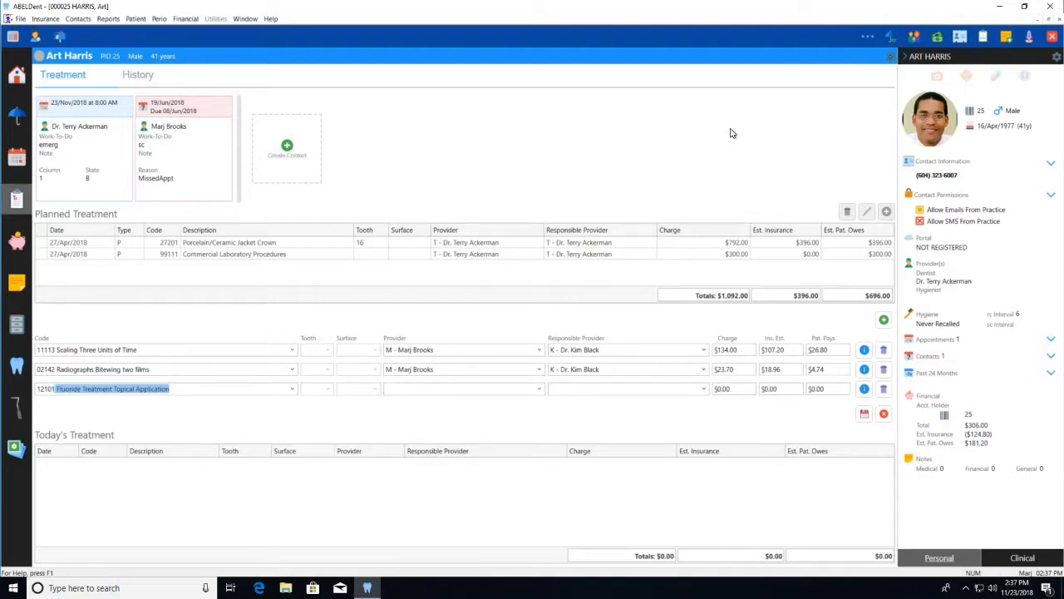
key(Return)
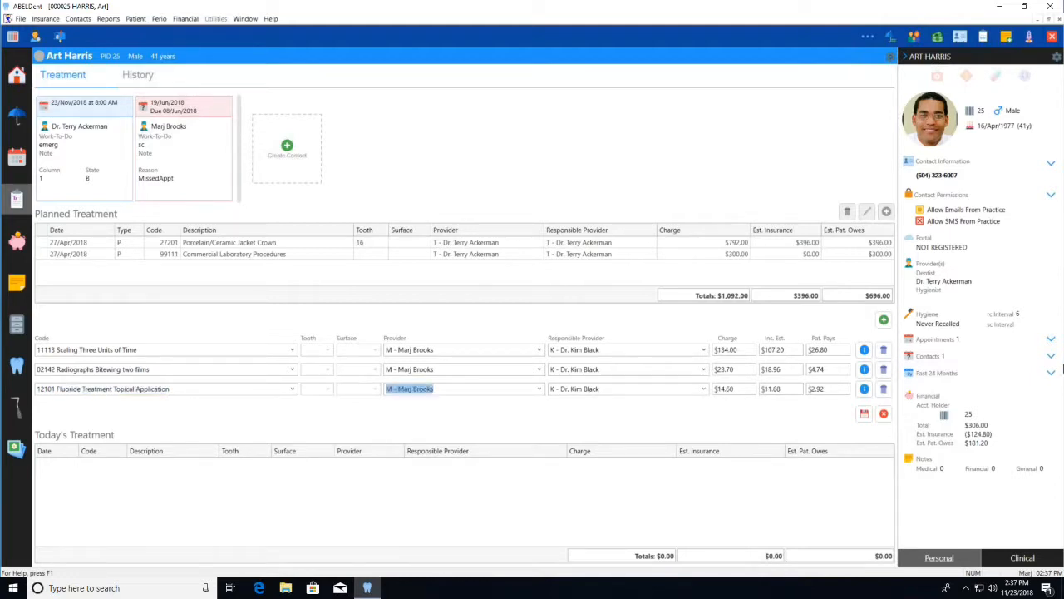
click(863, 413)
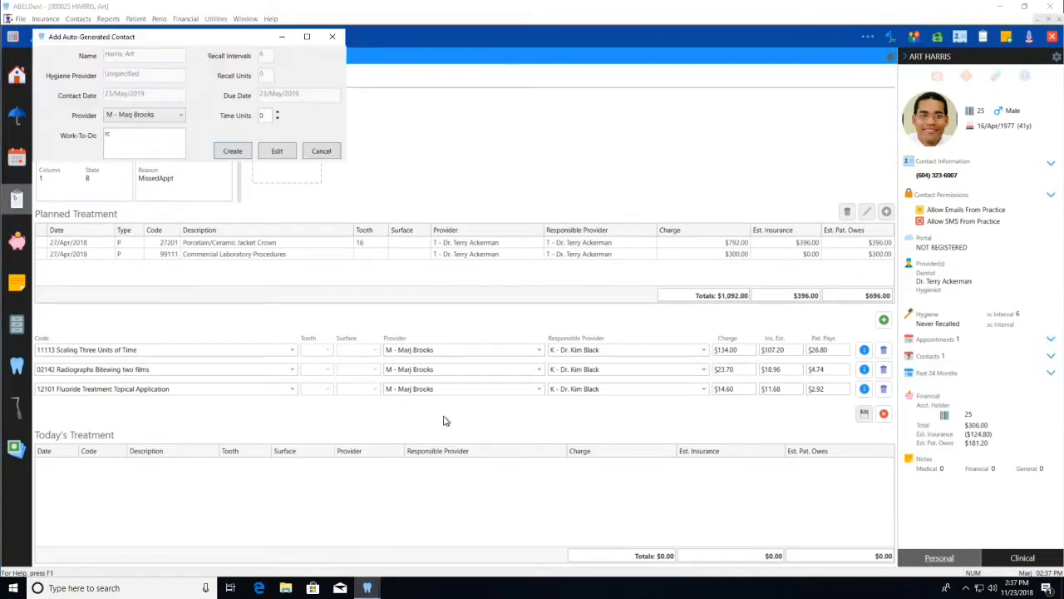
Raise the time units of the auto-generated recall contact and create the contact
click(277, 113)
click(277, 112)
click(278, 112)
click(232, 152)
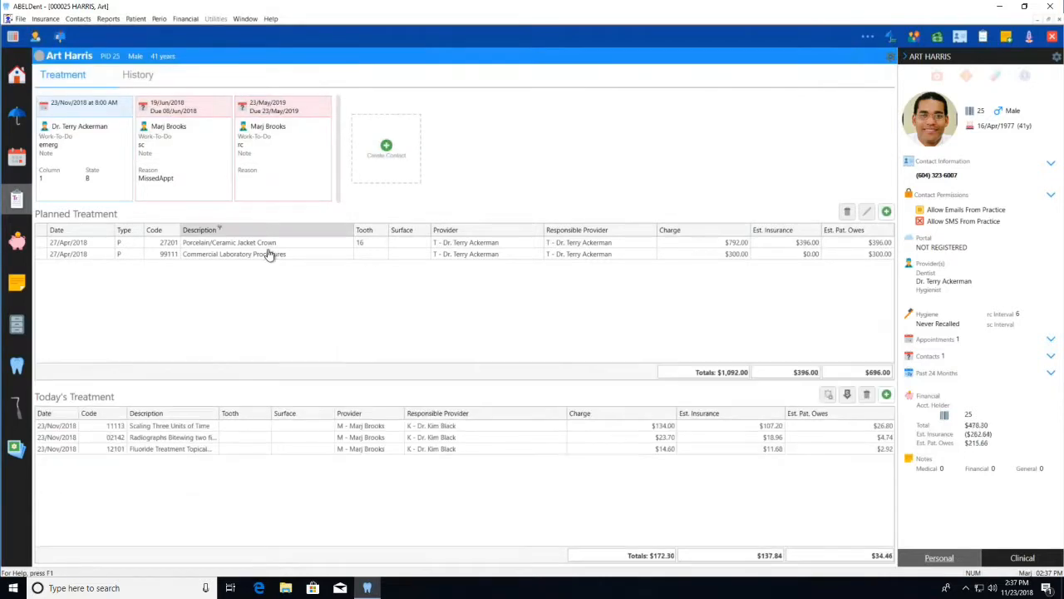
Move the planned Porcelain/Ceramic Jacket Crown and Commercial Laboratory Procedures together into today's treatment
click(278, 243)
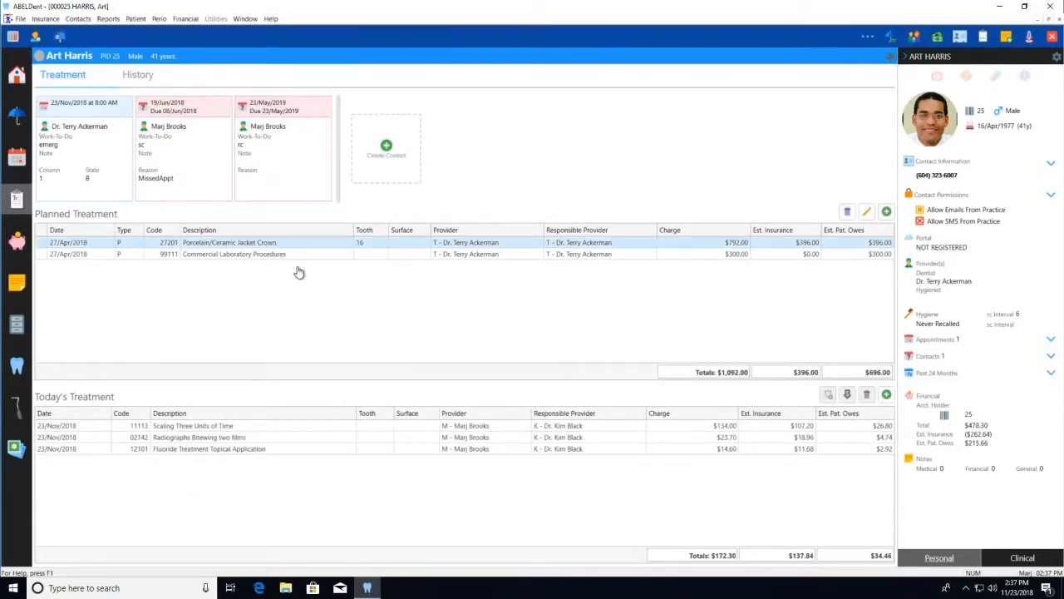
shift+click(289, 254)
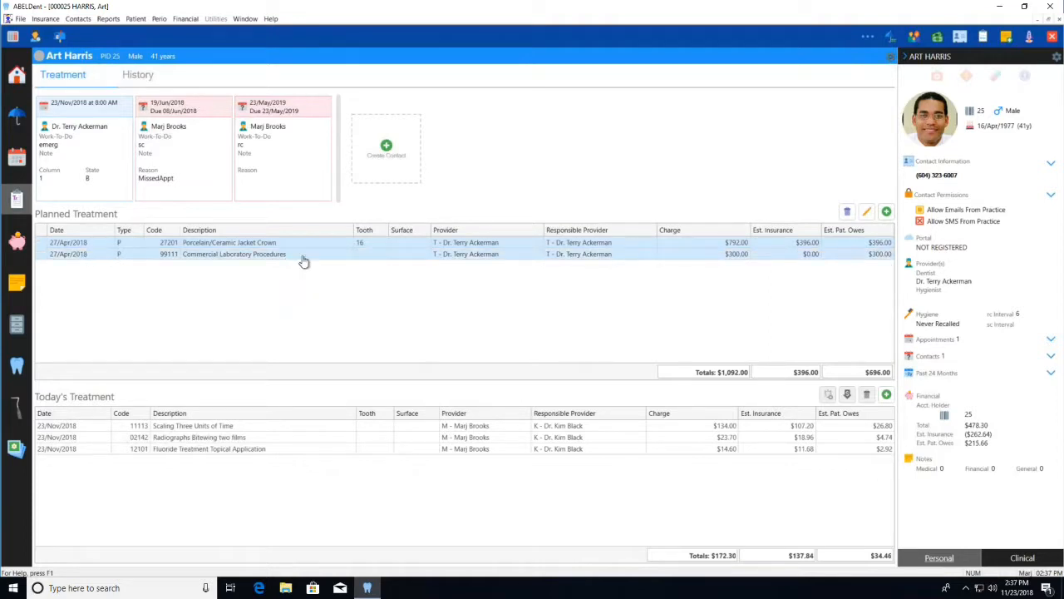
drag(284, 244, 300, 488)
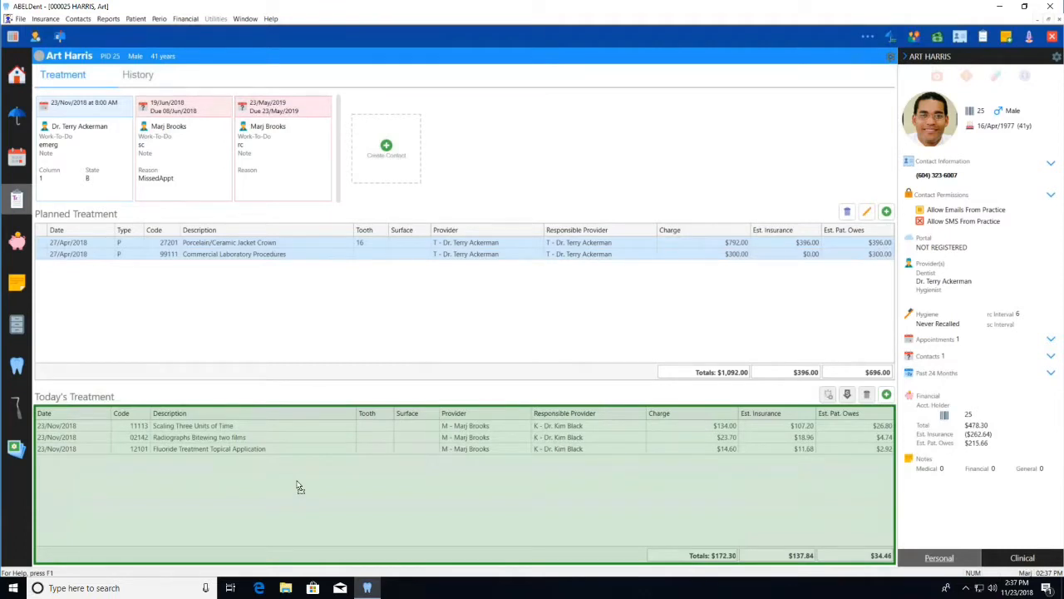
drag(300, 488, 300, 488)
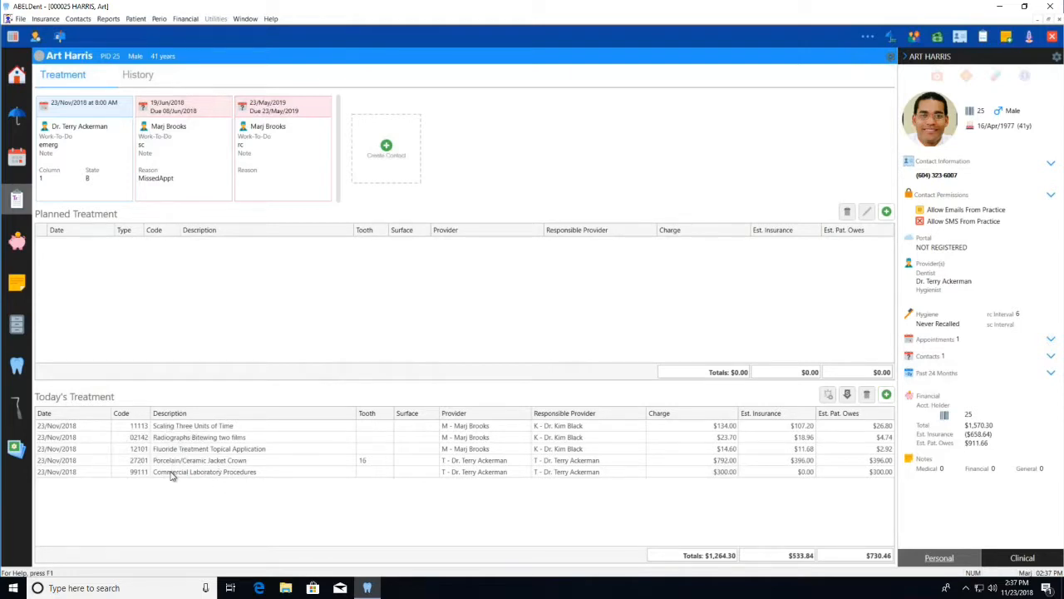
Open the patient's financial transactions and view them by Open Item
click(17, 246)
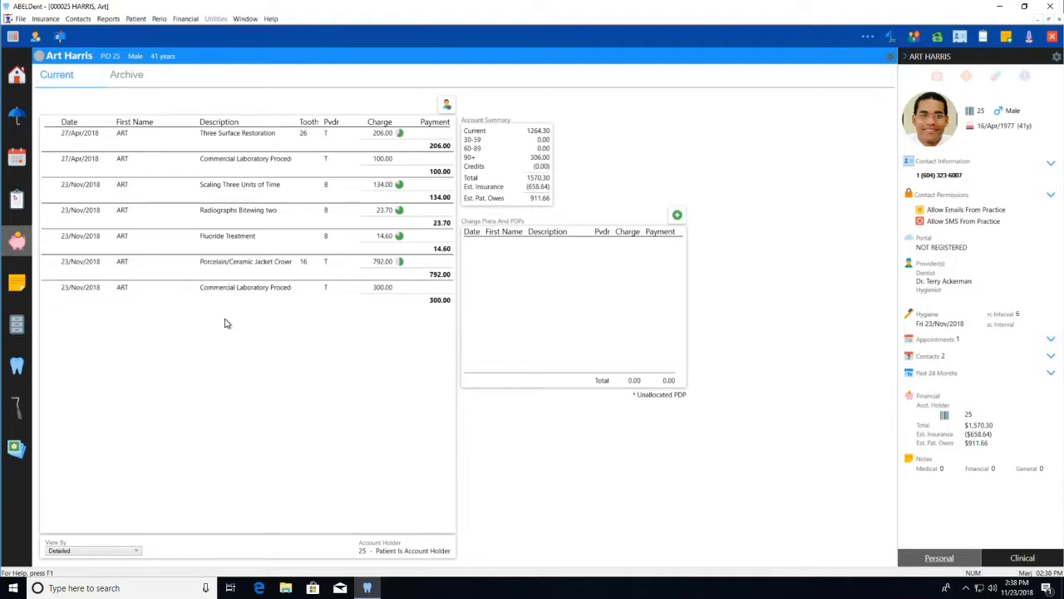
click(108, 551)
click(83, 559)
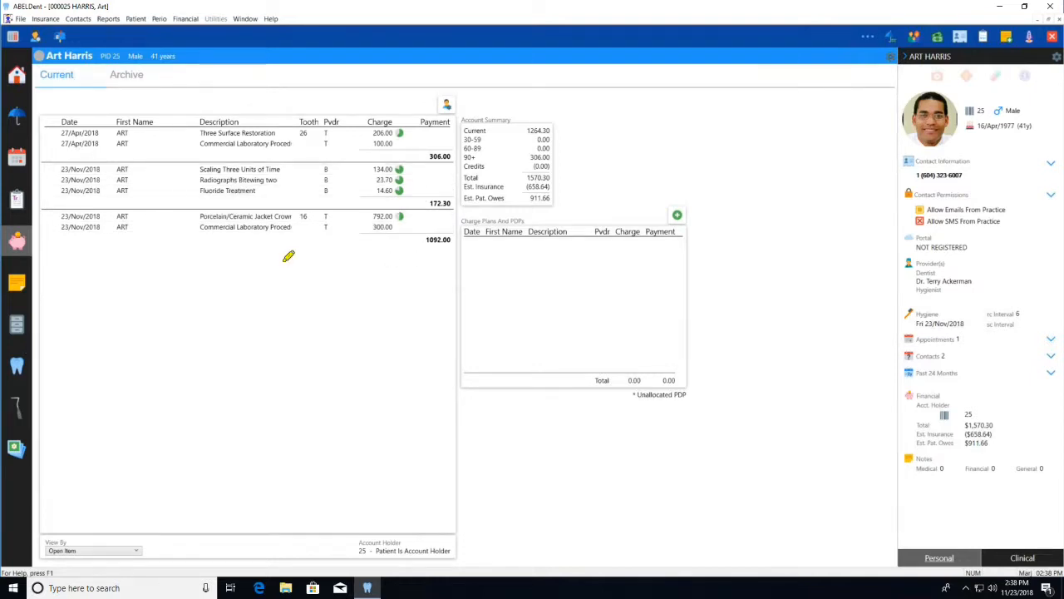
Review the estimated insurance breakdown of the Fluoride Treatment charge, set its estimated insurance to $10, and check the updated breakdown
click(429, 155)
mouse_move(419, 116)
mouse_down()
mouse_move(370, 147)
mouse_move(422, 112)
mouse_up()
click(400, 185)
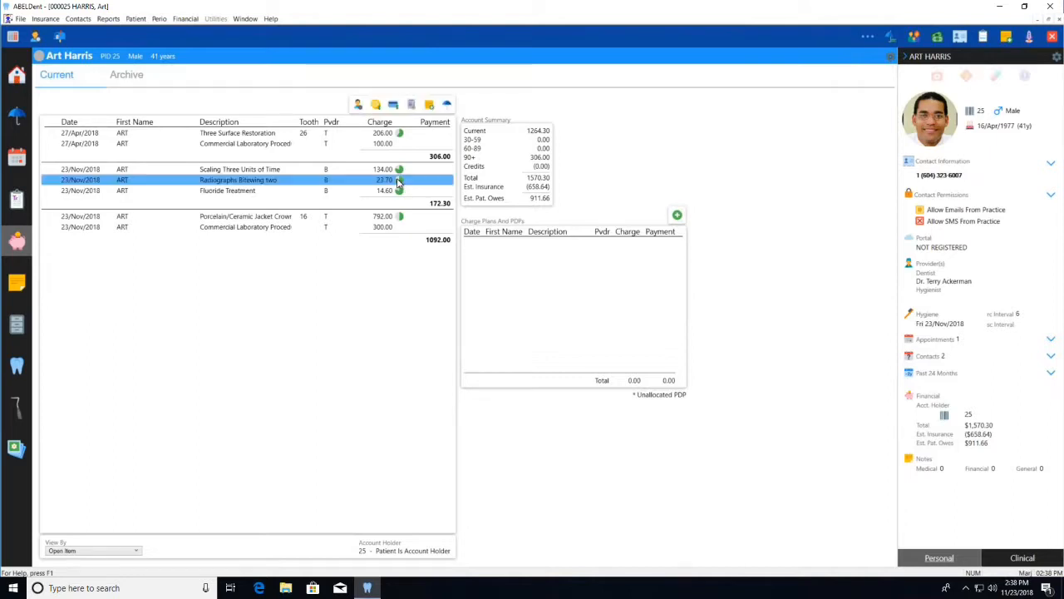
mouse_move(398, 192)
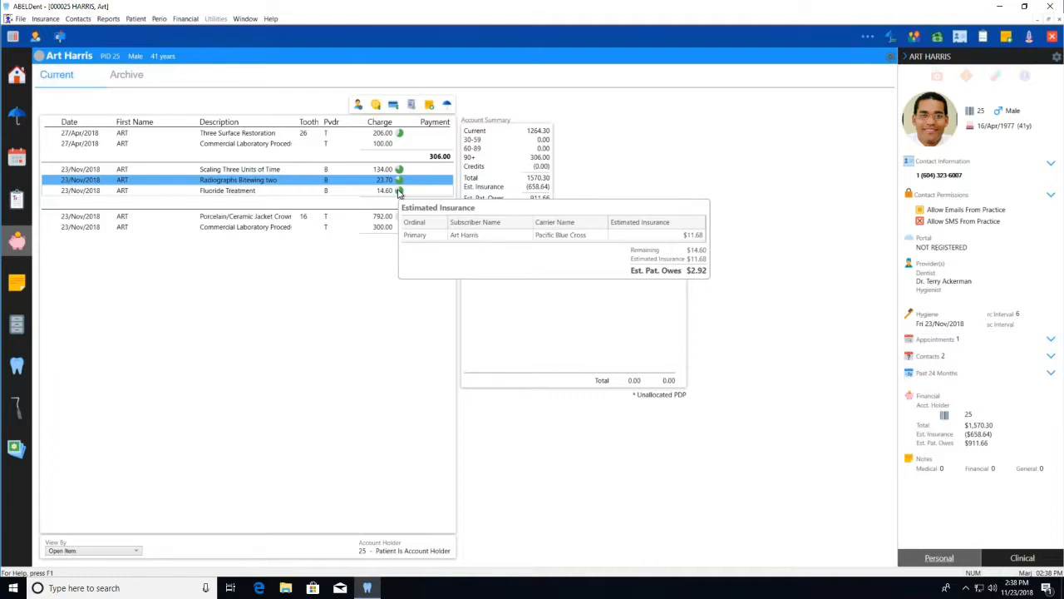
mouse_move(400, 170)
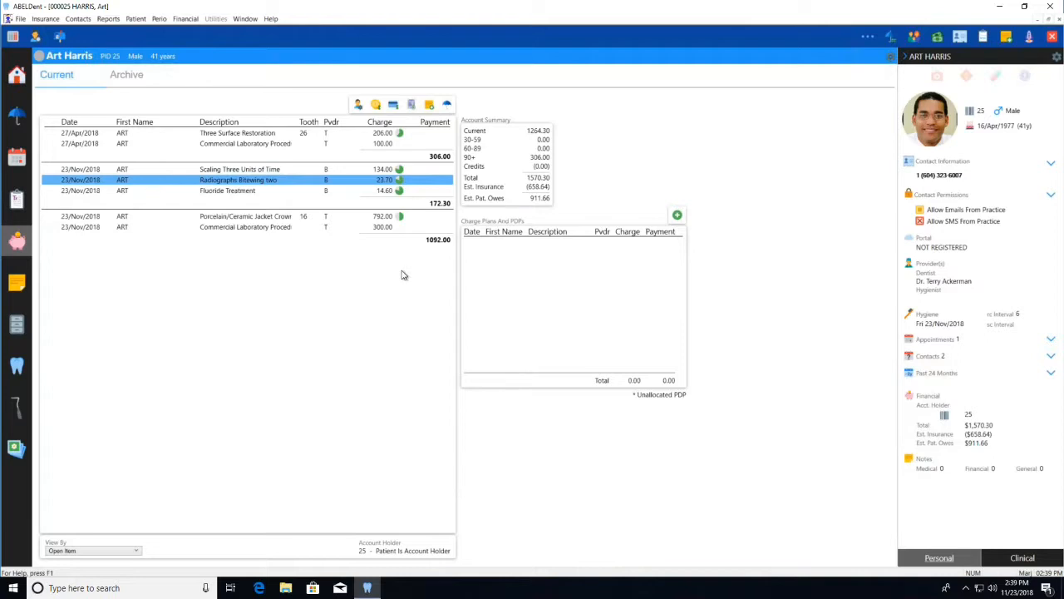
right_click(400, 192)
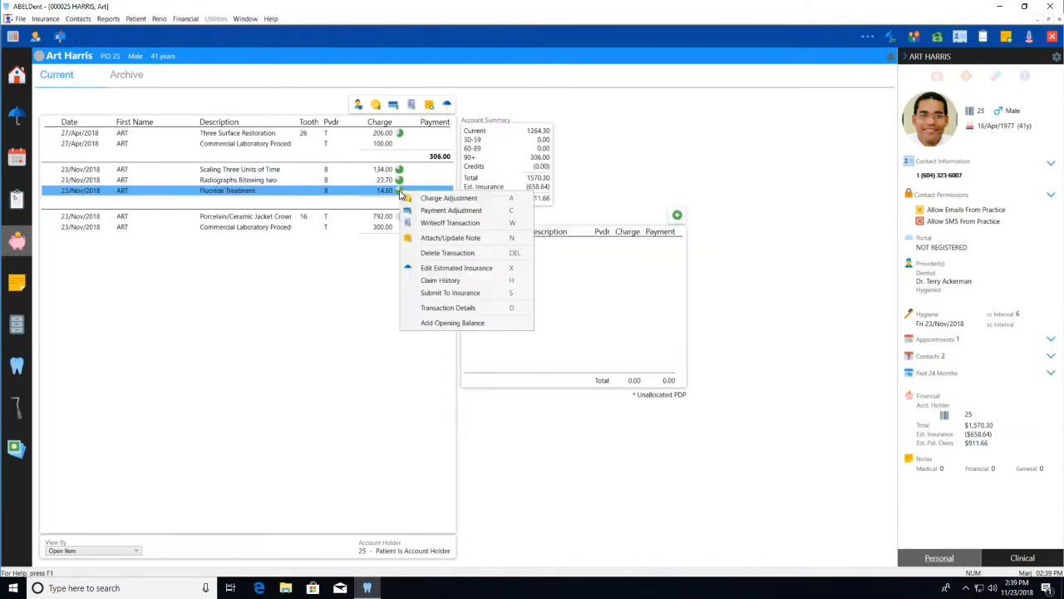
click(470, 274)
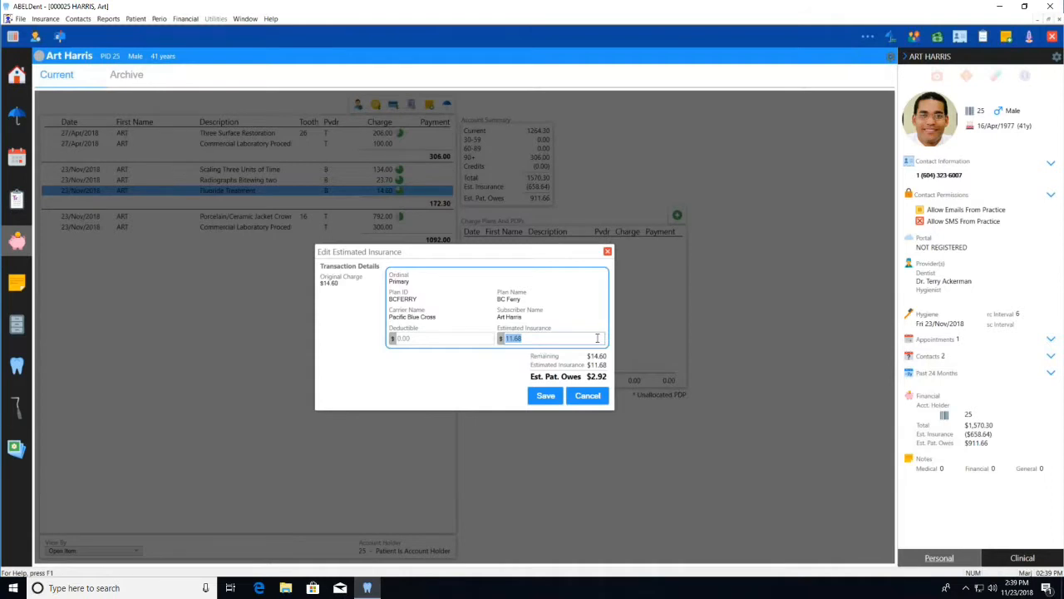
text(10)
click(544, 396)
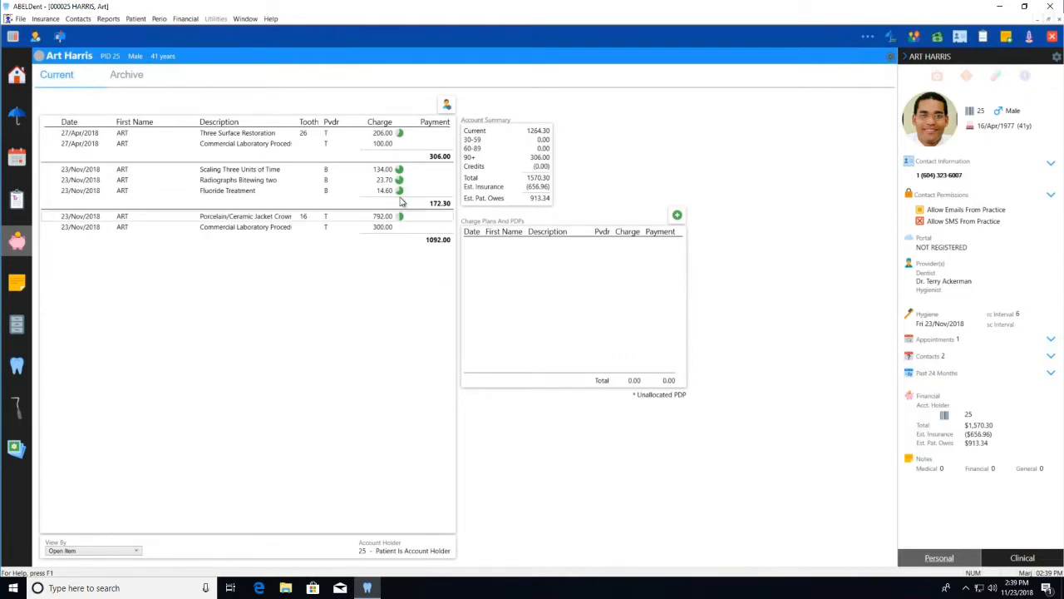
mouse_move(400, 192)
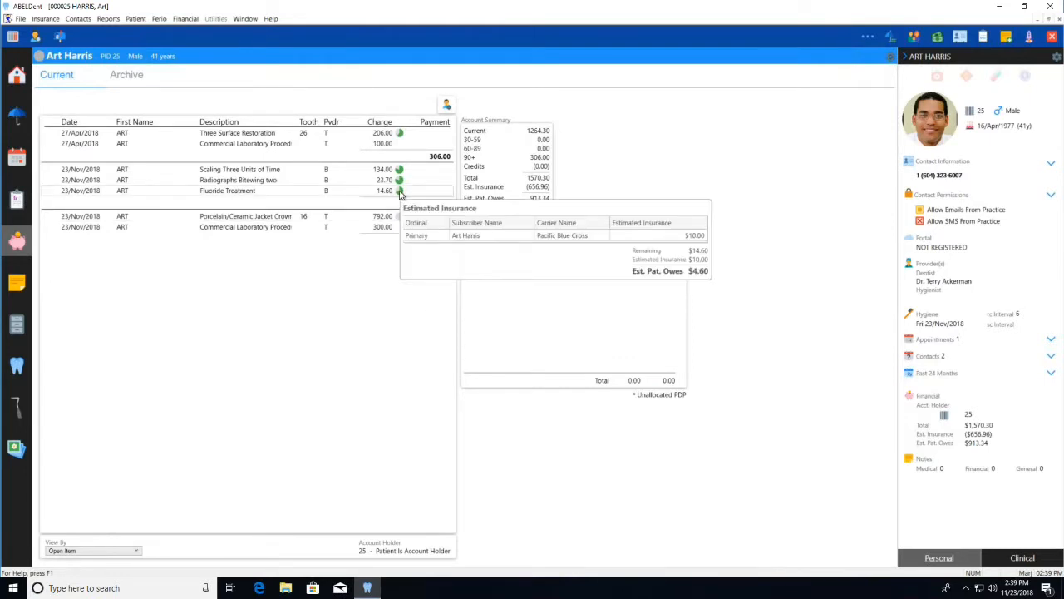